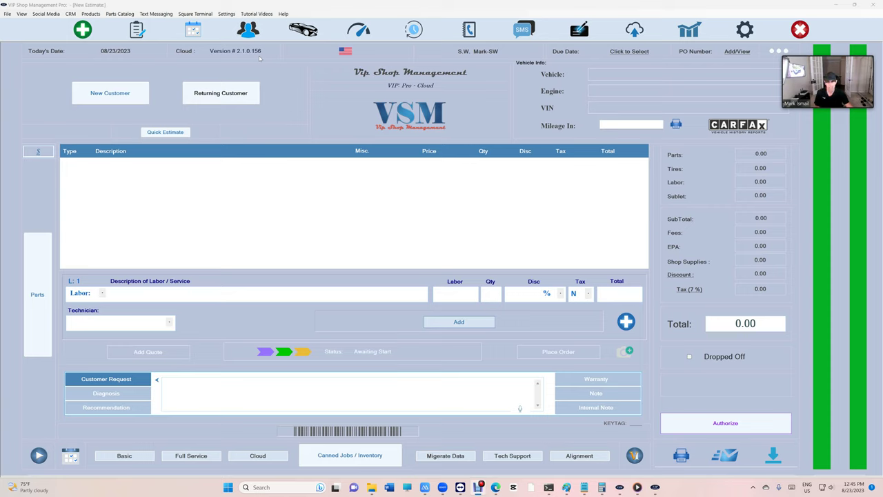
# Check for a program update, then open All Fleet Auto Repair's unpaid fleet statement invoices.
pyautogui.click(282, 14)
pyautogui.click(303, 31)
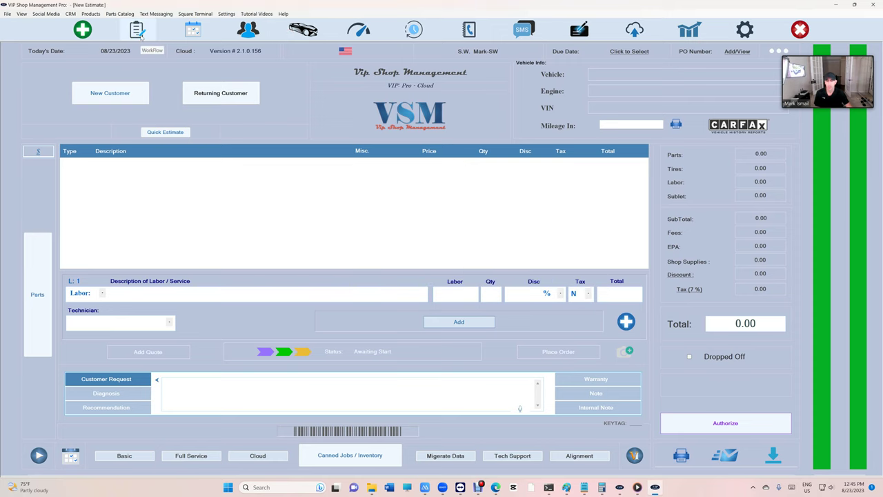
pyautogui.click(138, 30)
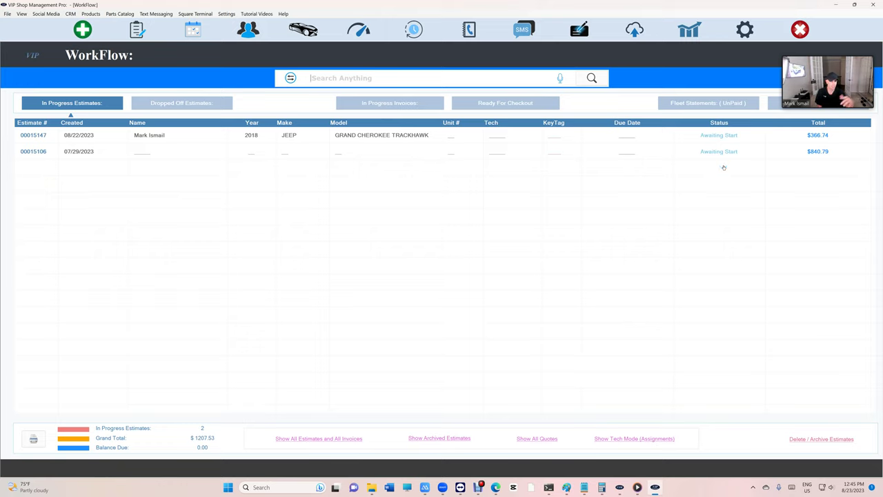
pyautogui.click(683, 104)
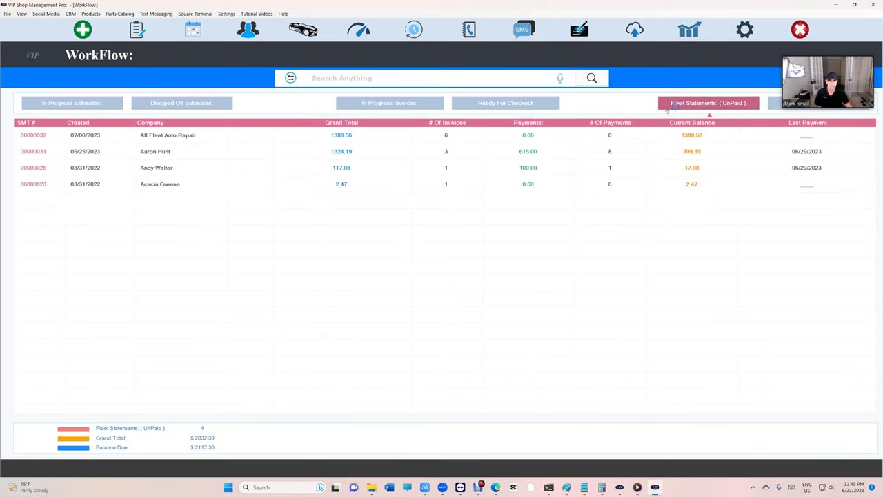
pyautogui.doubleClick(246, 138)
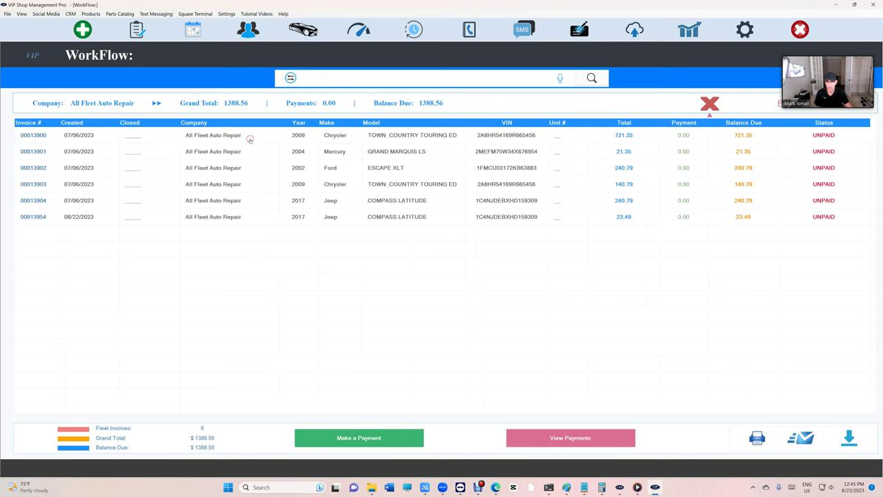
# Email All Fleet Auto Repair's $1388.56 statement with all six invoices attached.
pyautogui.click(801, 440)
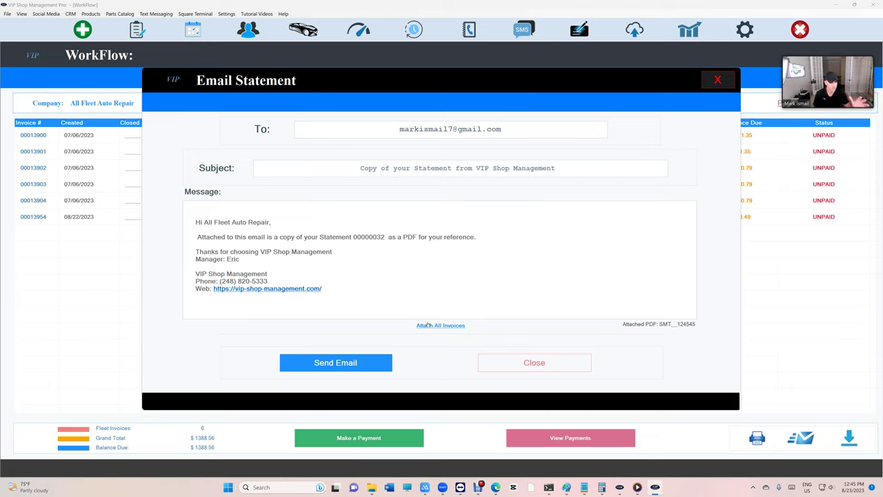
pyautogui.click(433, 325)
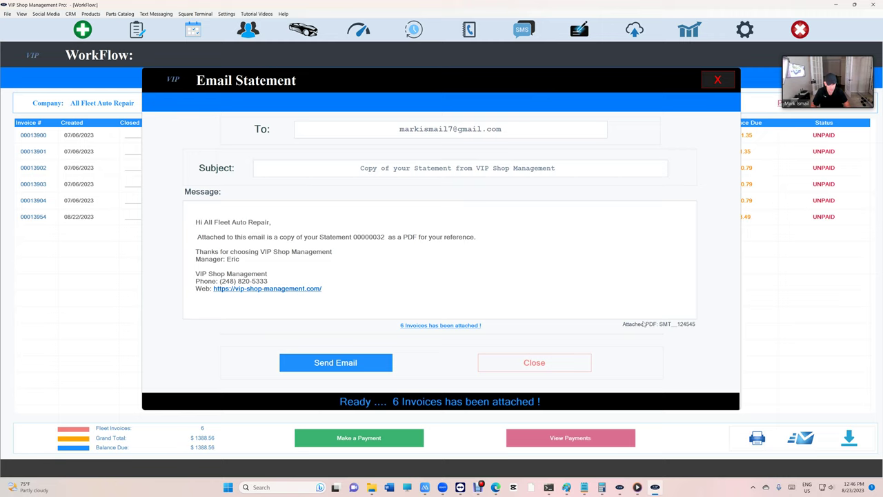
pyautogui.click(359, 365)
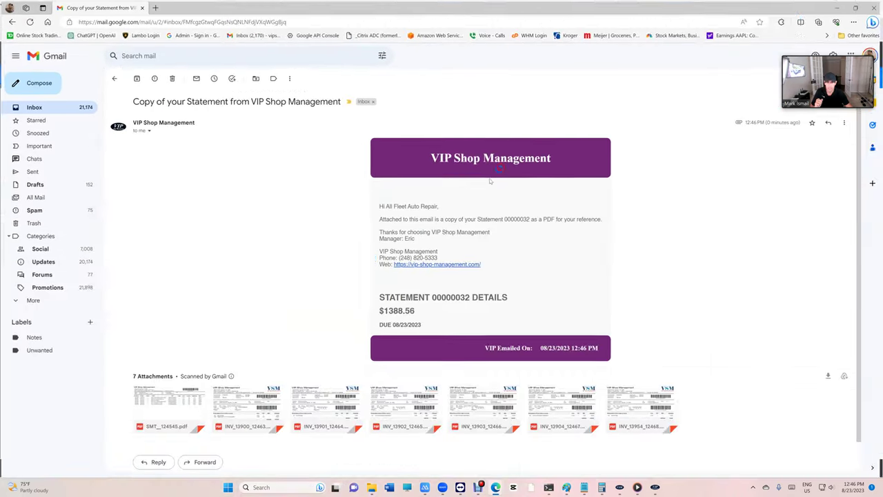
# Preview the statement and next invoice PDFs in Gmail, then minimize the browser.
pyautogui.click(170, 403)
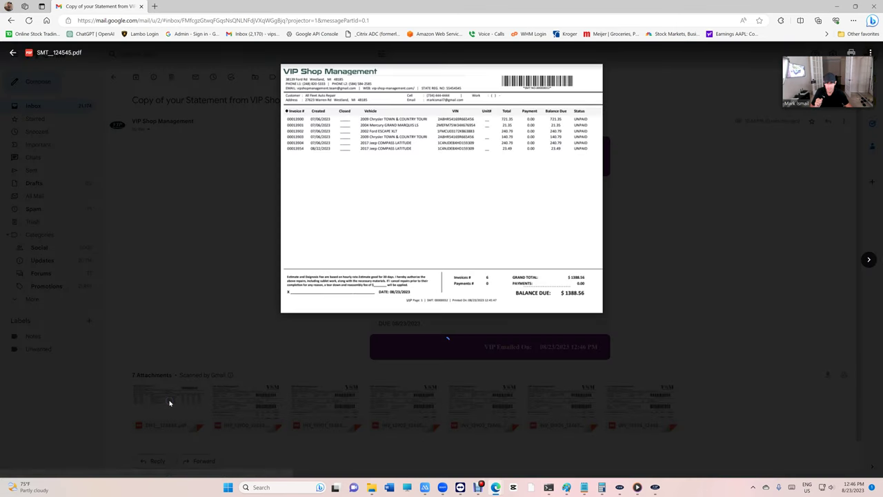
pyautogui.click(869, 260)
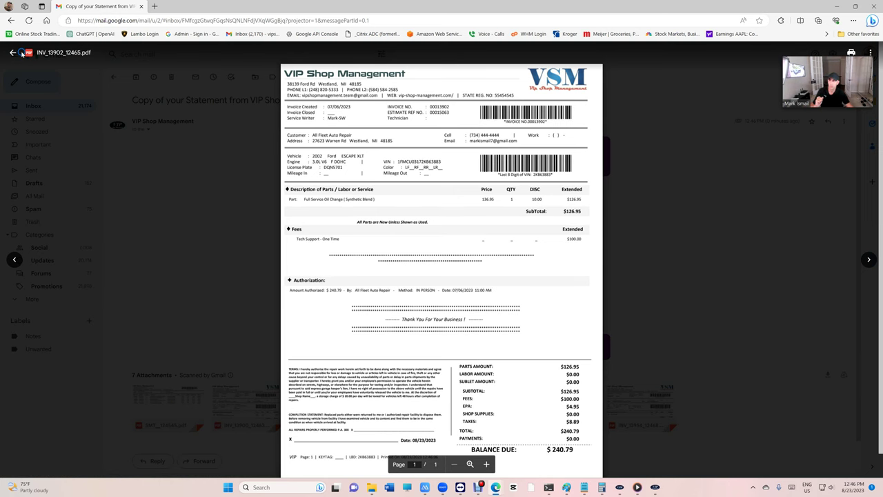
pyautogui.click(13, 52)
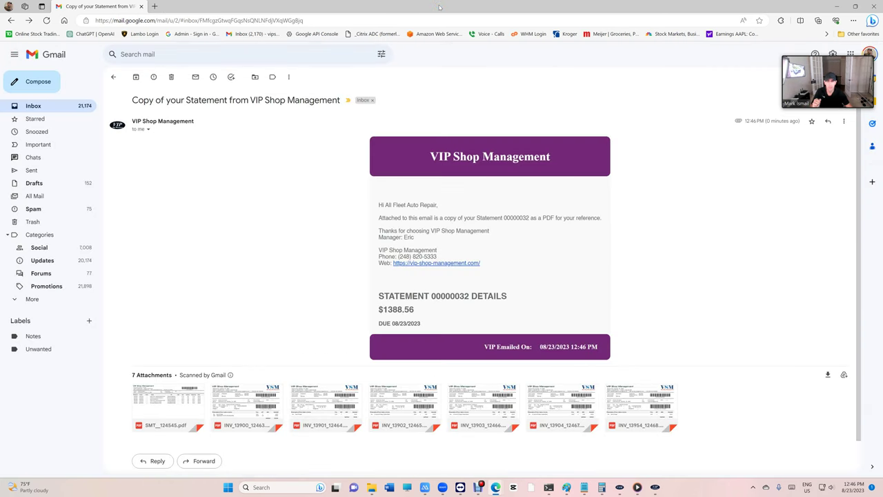
pyautogui.click(836, 7)
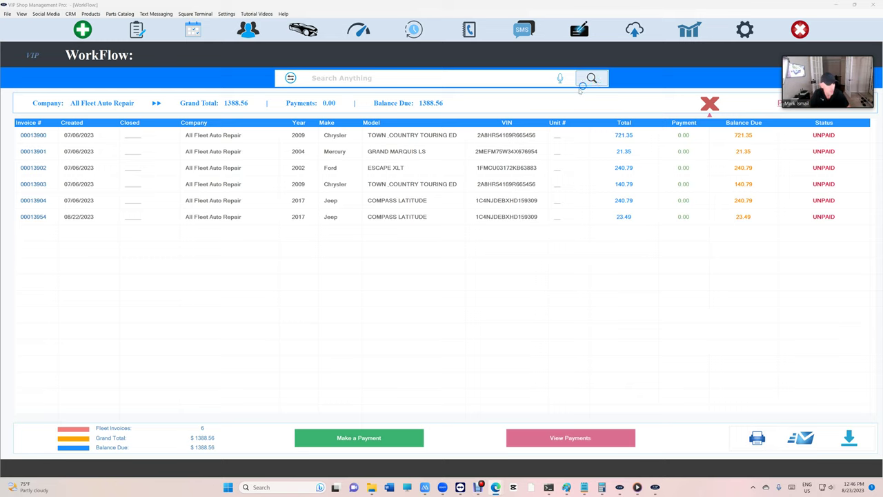
# Close the fleet invoice list and go to Sales Tax in General Settings.
pyautogui.click(711, 102)
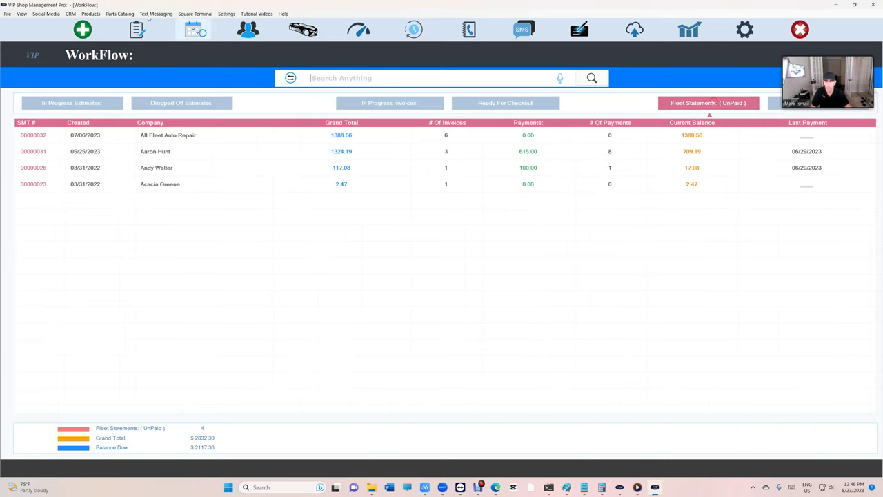
pyautogui.click(137, 29)
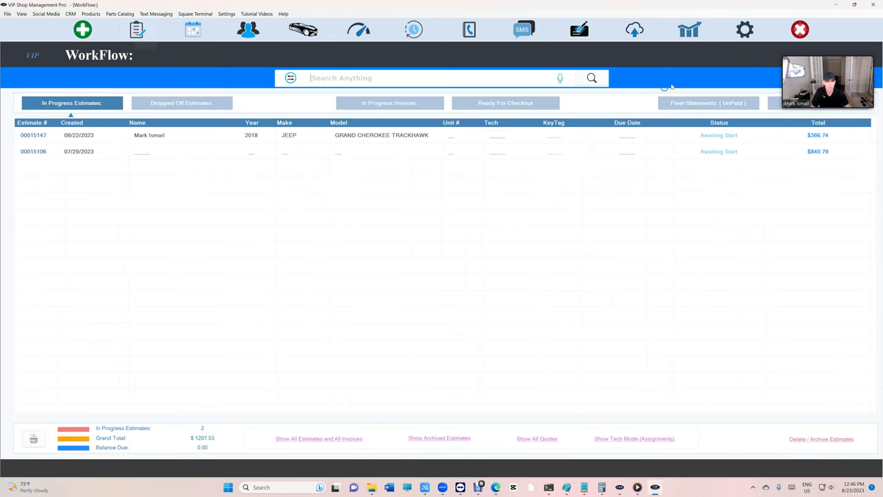
pyautogui.click(742, 36)
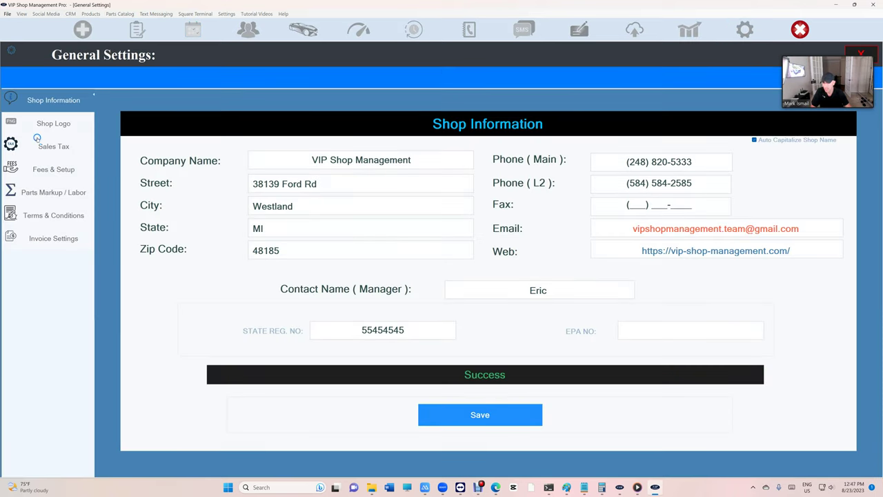
pyautogui.click(50, 147)
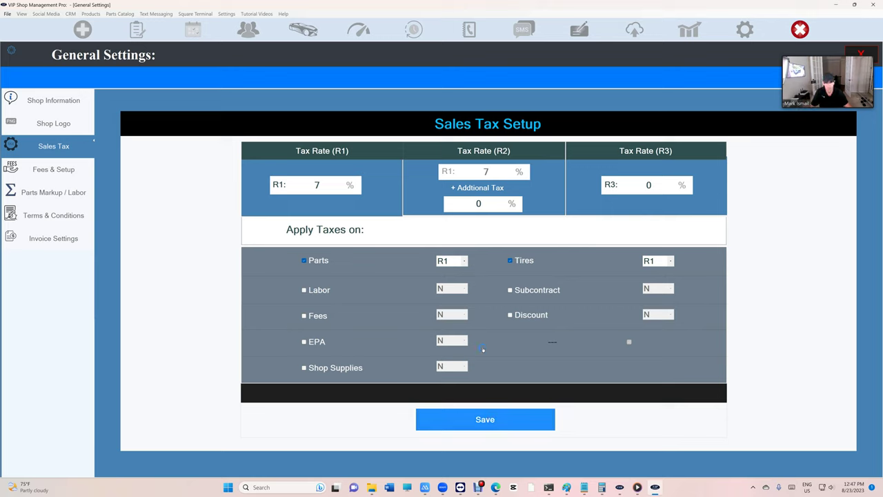
# Keep Parts taxed at R1 and make Labor taxable at R1.
pyautogui.click(450, 261)
pyautogui.click(443, 280)
pyautogui.click(445, 261)
pyautogui.click(445, 261)
pyautogui.click(445, 261)
pyautogui.click(443, 270)
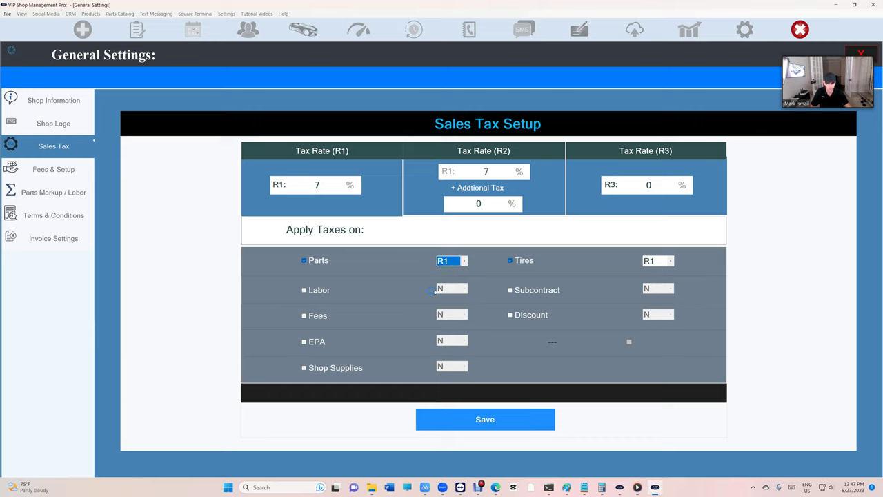
pyautogui.click(304, 290)
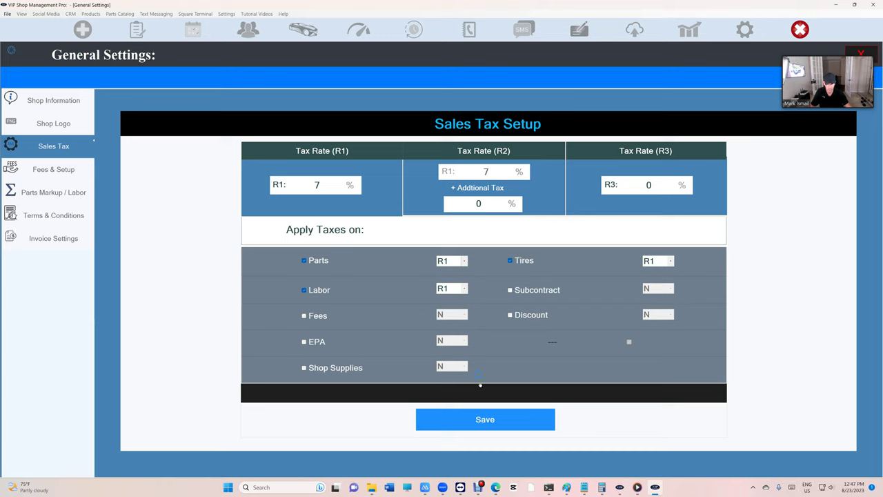
# Save the sales tax settings and apply them to all canned jobs.
pyautogui.click(497, 421)
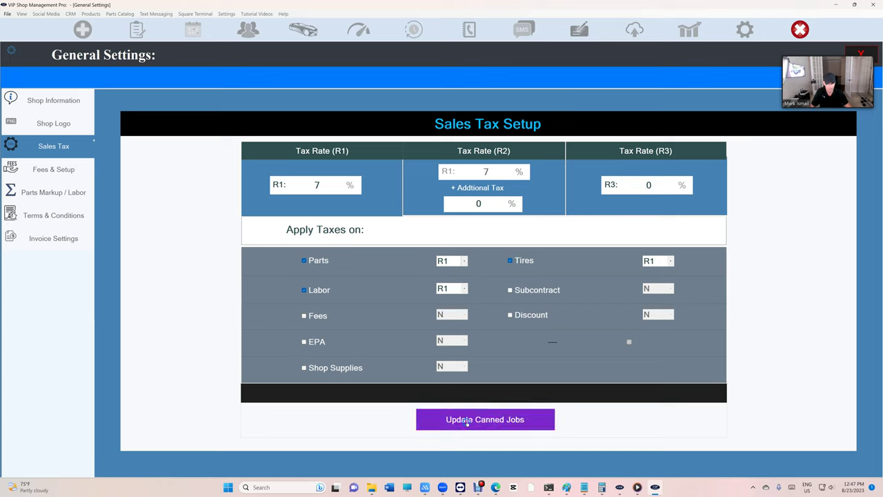
pyautogui.click(467, 424)
pyautogui.click(475, 421)
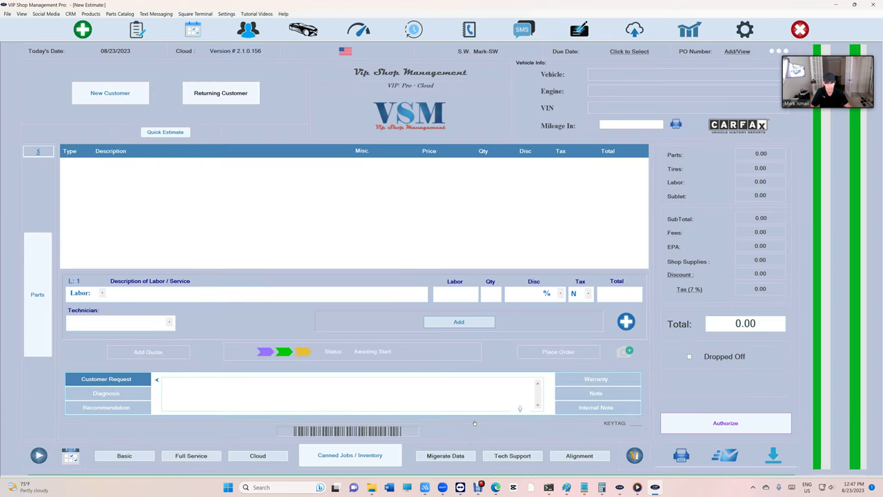
# Confirm the Brakes: Front Pads & Rotors/ Car canned job's labor line is taxed at R1.
pyautogui.click(362, 457)
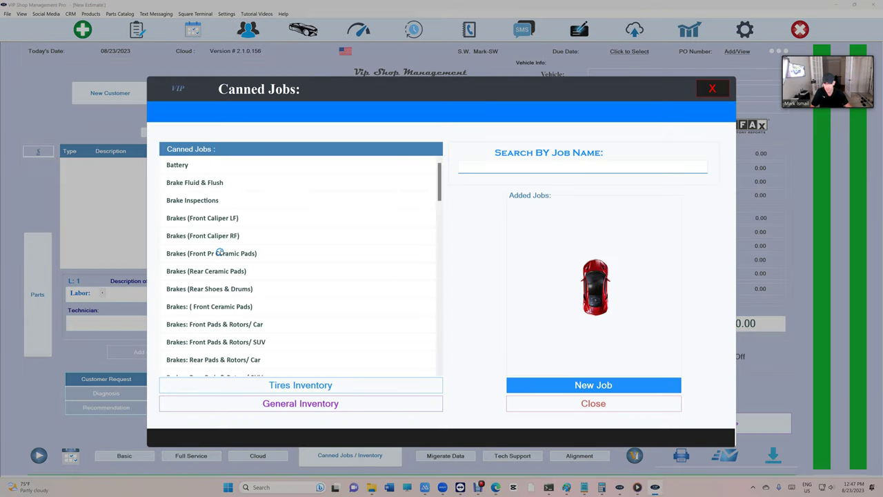
pyautogui.doubleClick(236, 323)
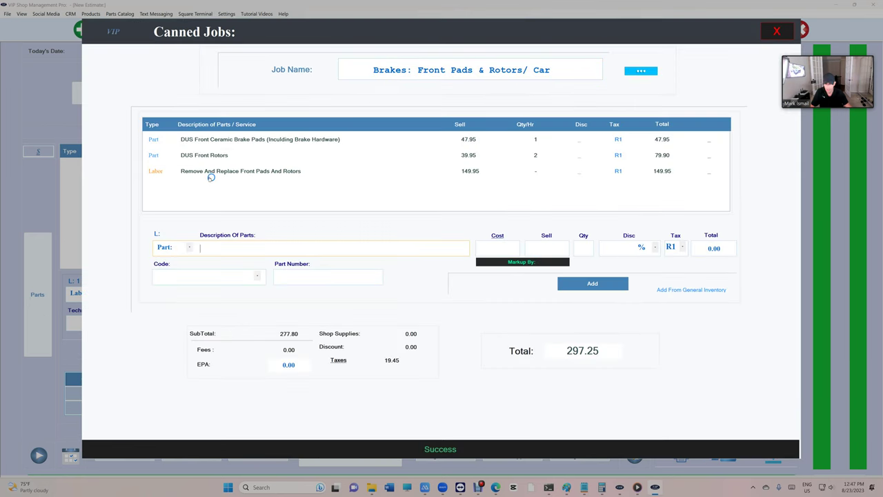
pyautogui.click(617, 173)
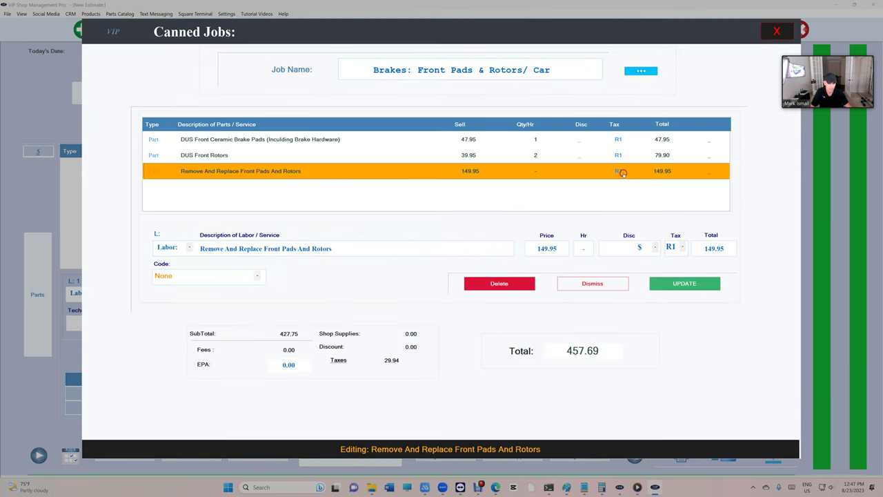
pyautogui.click(601, 285)
pyautogui.click(776, 30)
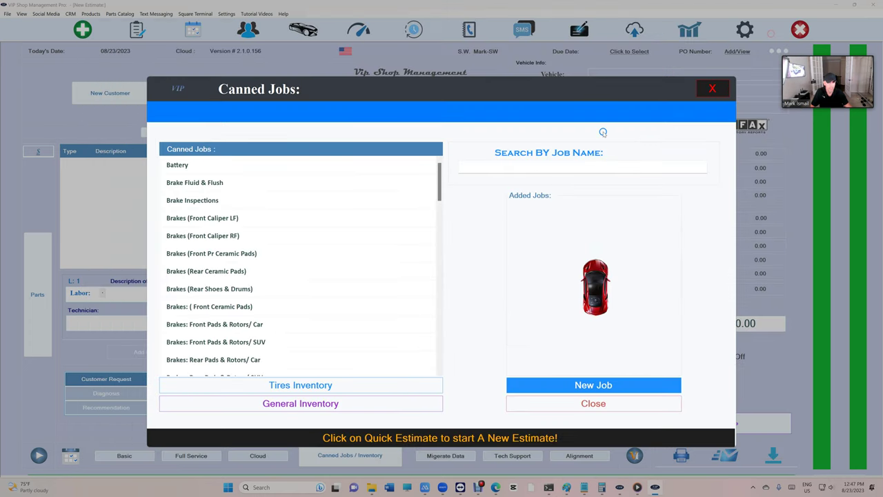
pyautogui.click(710, 87)
pyautogui.click(748, 29)
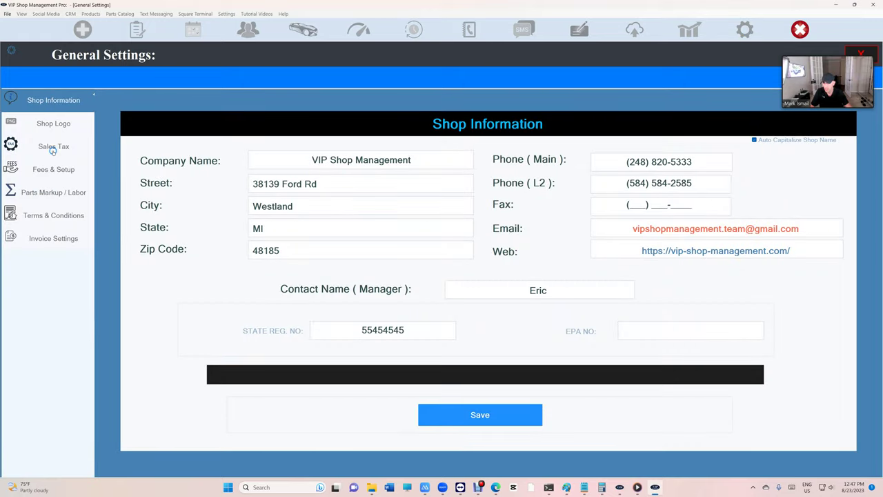
# Set the Hourly Rate to 169.95, save, and update all canned jobs with it.
pyautogui.click(56, 193)
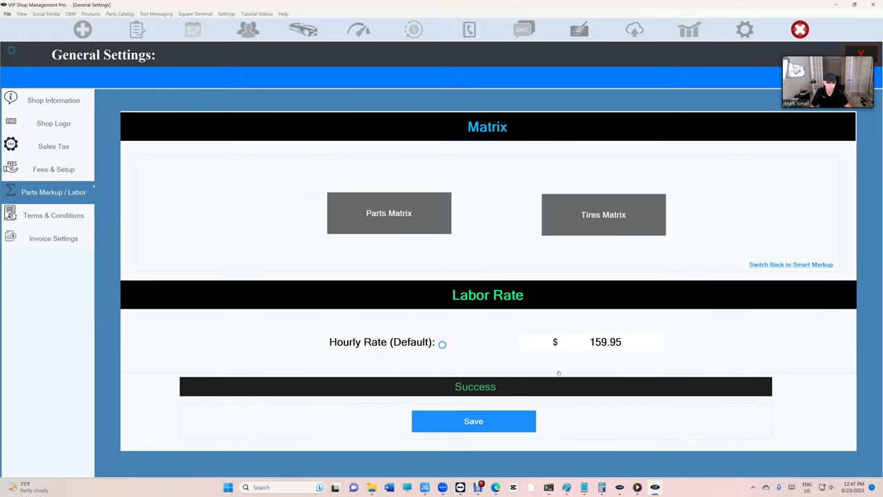
pyautogui.click(631, 343)
pyautogui.write('1')
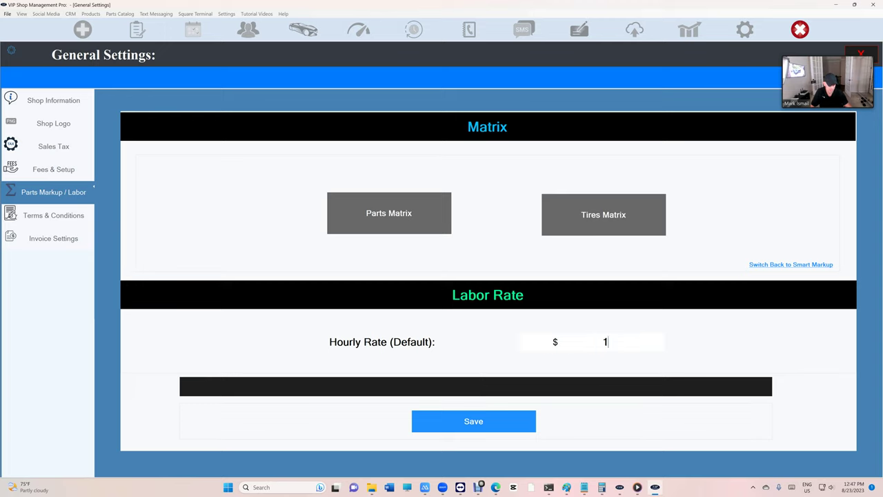
pyautogui.write('69.95')
pyautogui.click(509, 414)
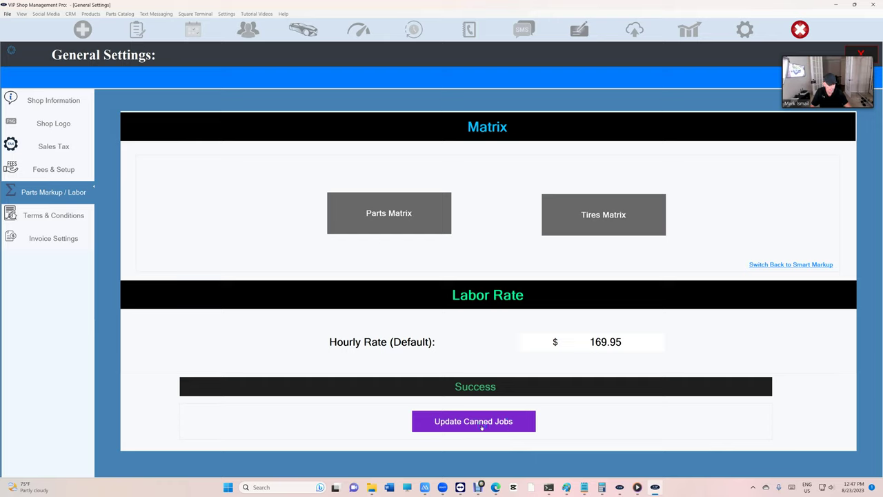
pyautogui.click(482, 427)
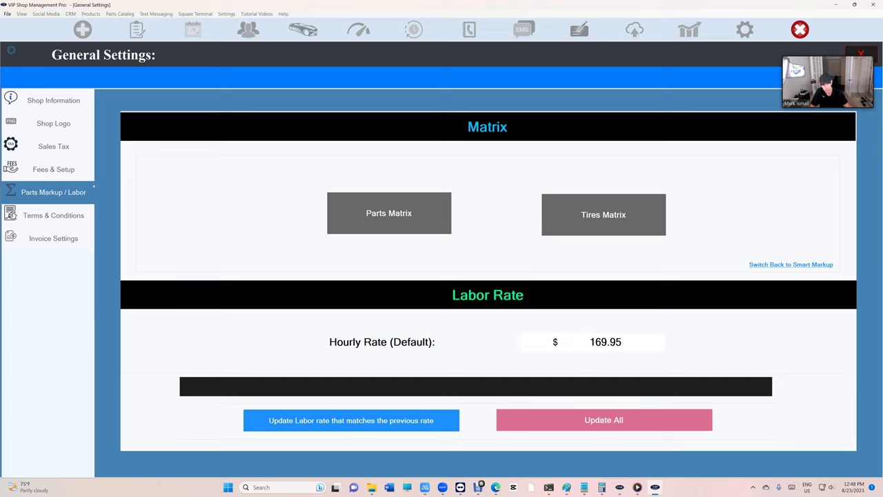
pyautogui.click(613, 426)
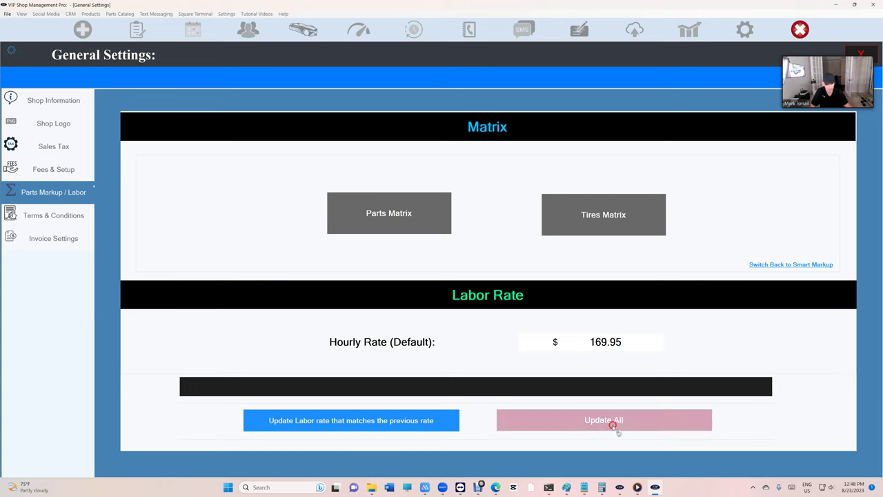
pyautogui.click(526, 423)
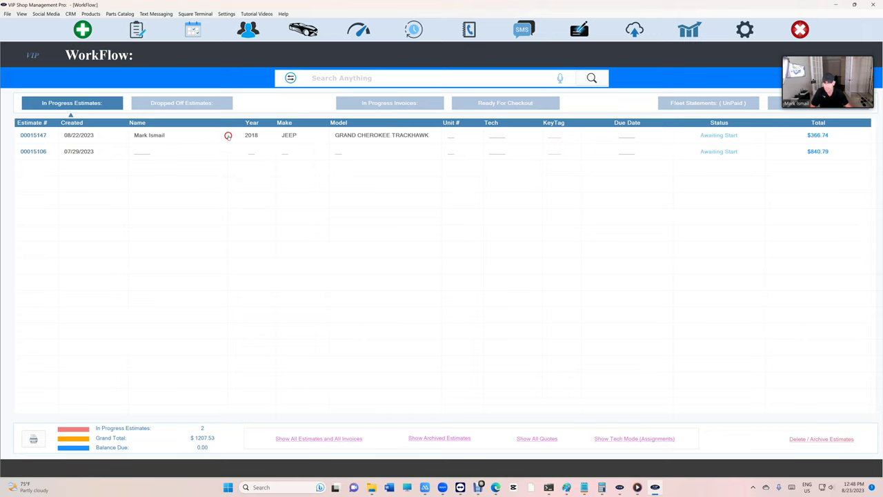
# Add the rear pads and rotors canned job to Jeep estimate 00015147, checking its 169.95 labor.
pyautogui.doubleClick(228, 138)
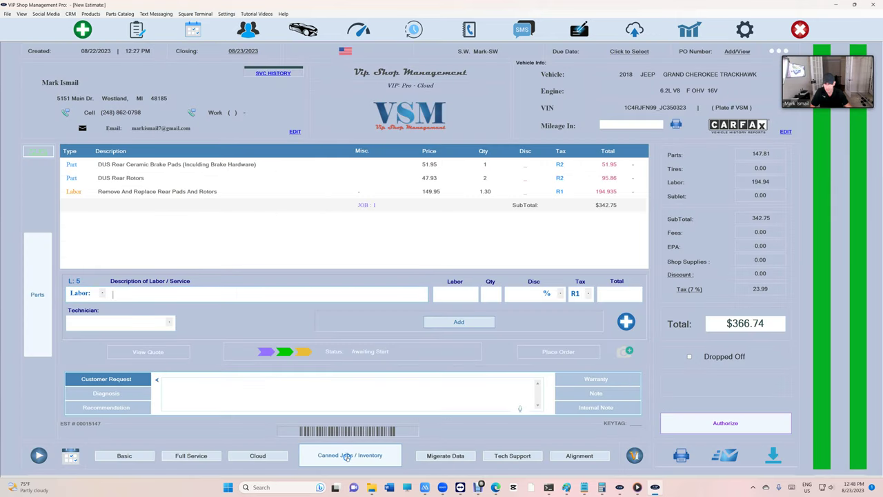
pyautogui.click(397, 206)
pyautogui.click(352, 349)
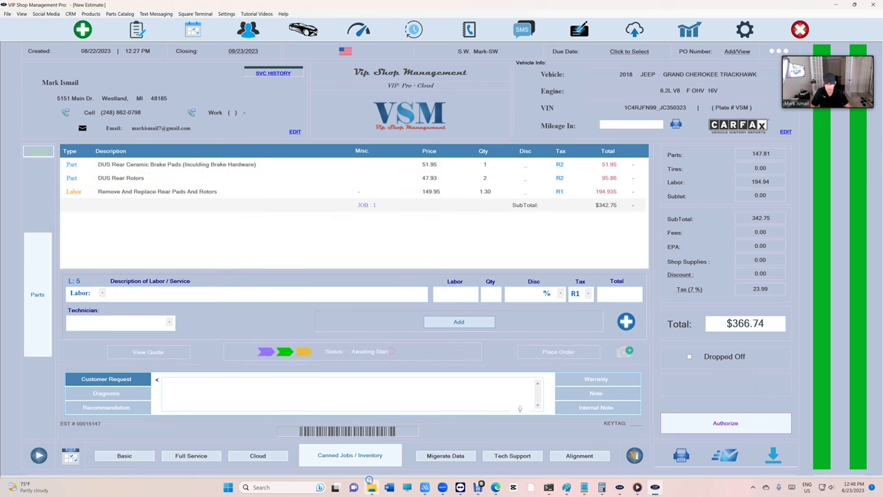
pyautogui.click(369, 455)
pyautogui.scroll(-1, 357, 294)
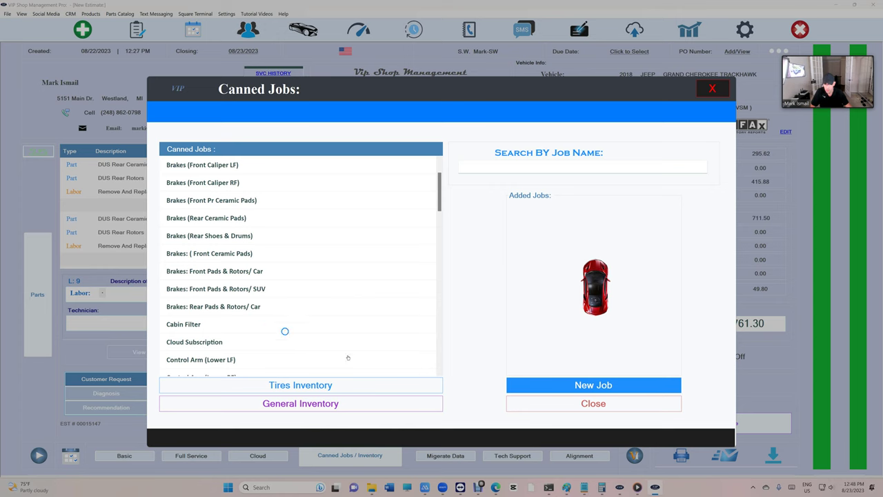
pyautogui.click(528, 404)
pyautogui.click(424, 247)
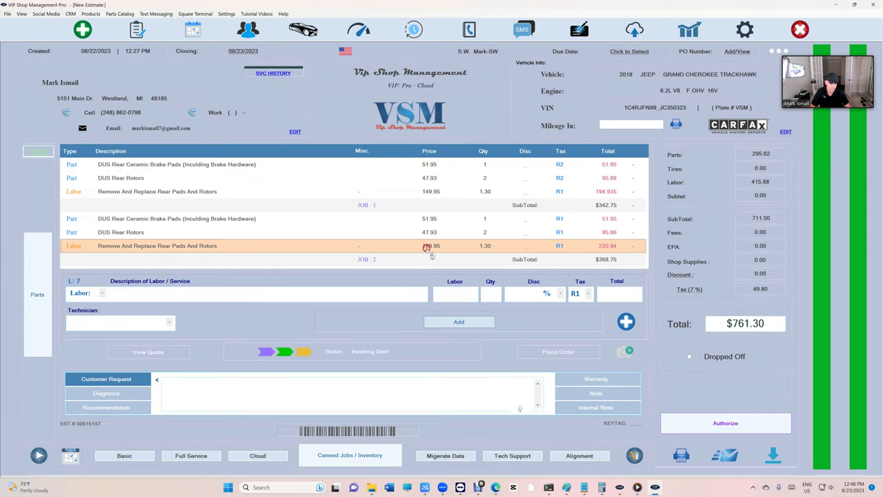
pyautogui.click(455, 320)
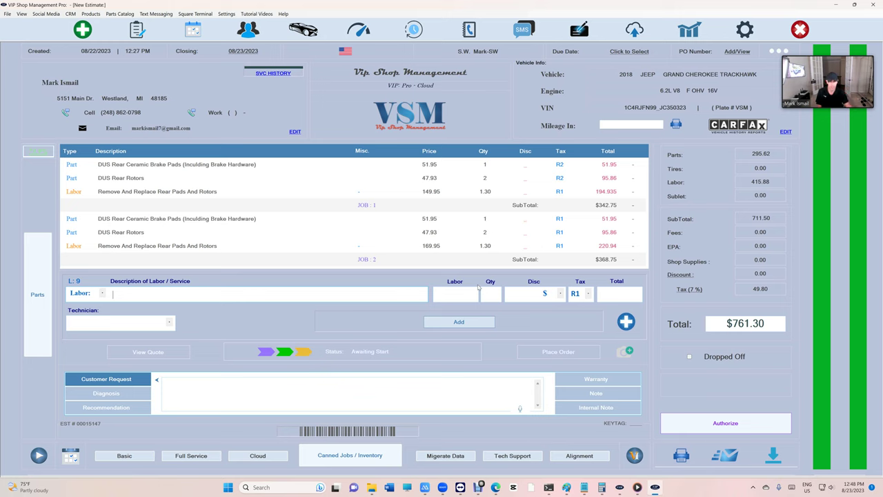
# Delete JOB 2 from the estimate.
pyautogui.click(404, 260)
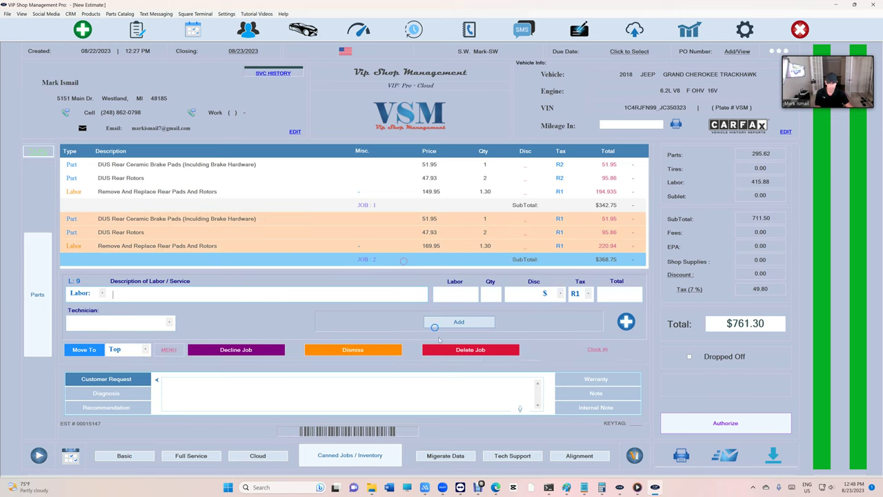
pyautogui.click(447, 352)
pyautogui.click(505, 253)
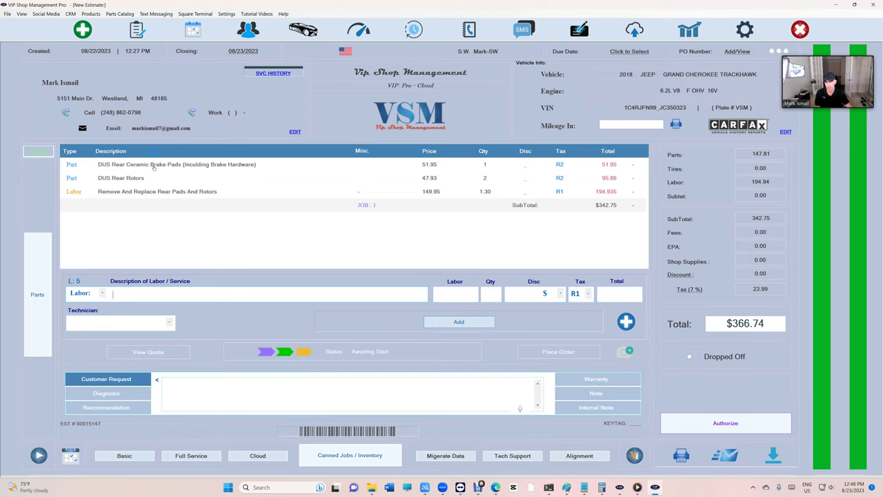
# Clone JOB 1 as a new canned job named Test1000.
pyautogui.click(208, 192)
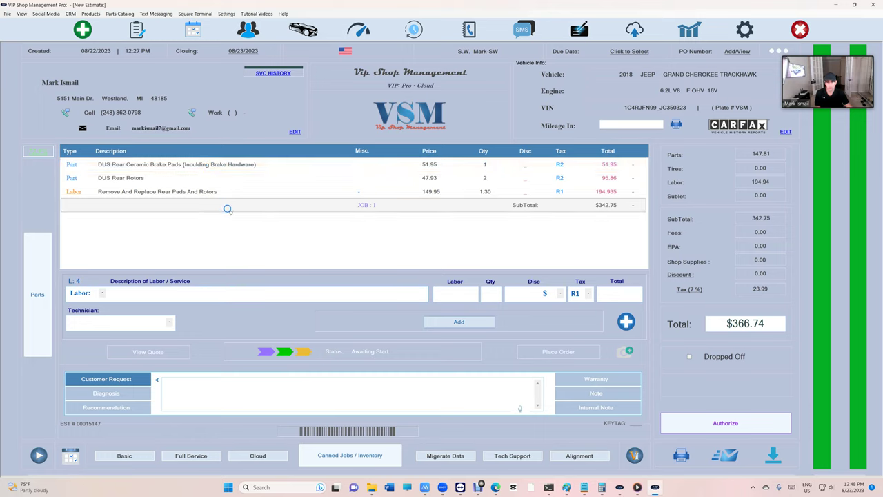
pyautogui.click(229, 164)
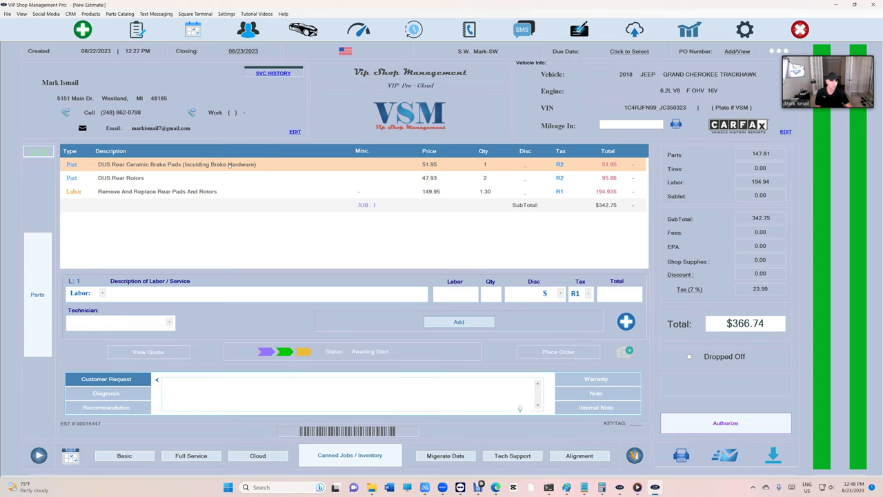
pyautogui.click(362, 207)
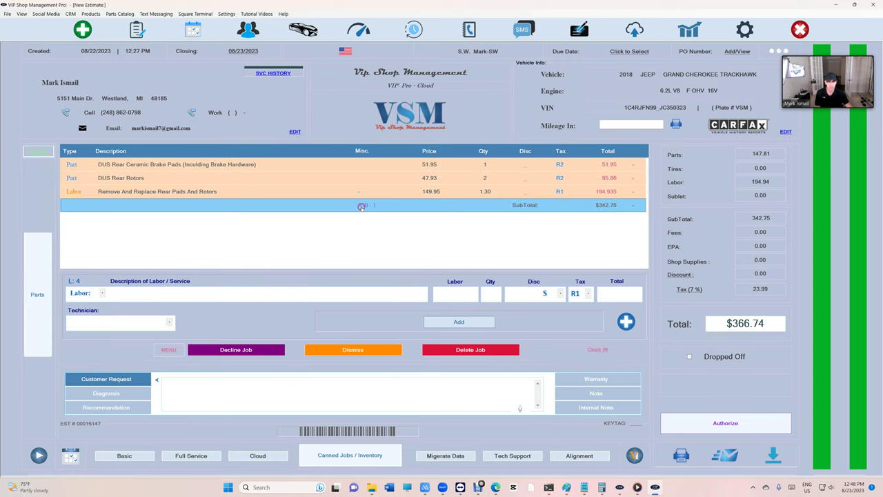
pyautogui.click(362, 231)
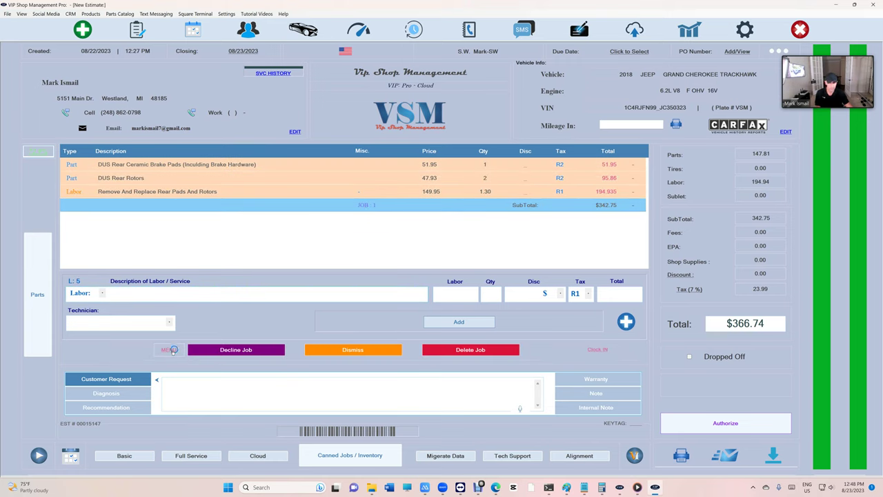
pyautogui.click(169, 350)
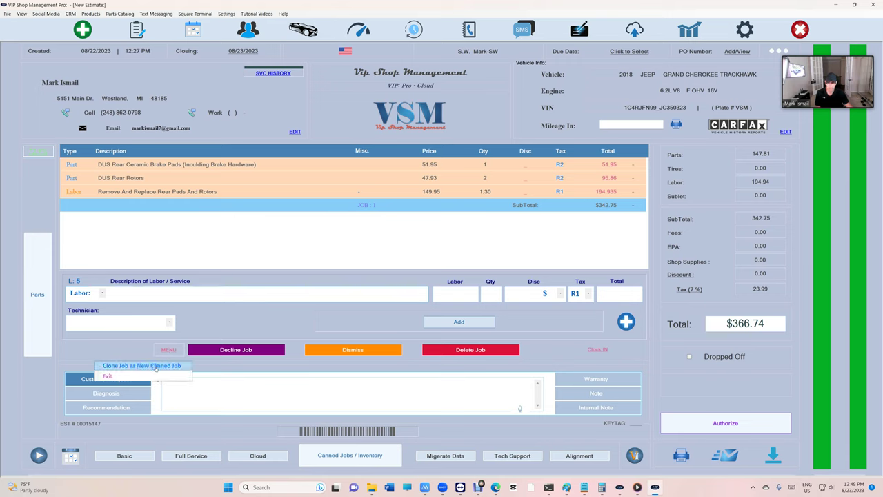
pyautogui.click(156, 367)
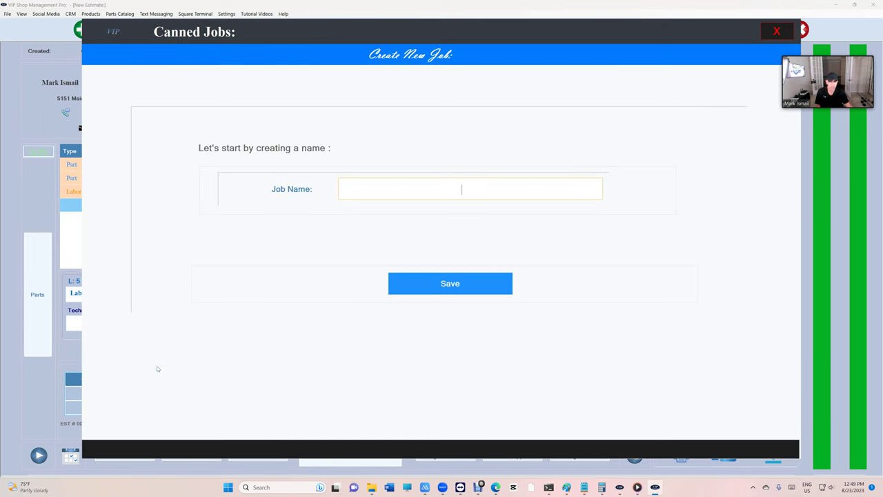
pyautogui.write('T')
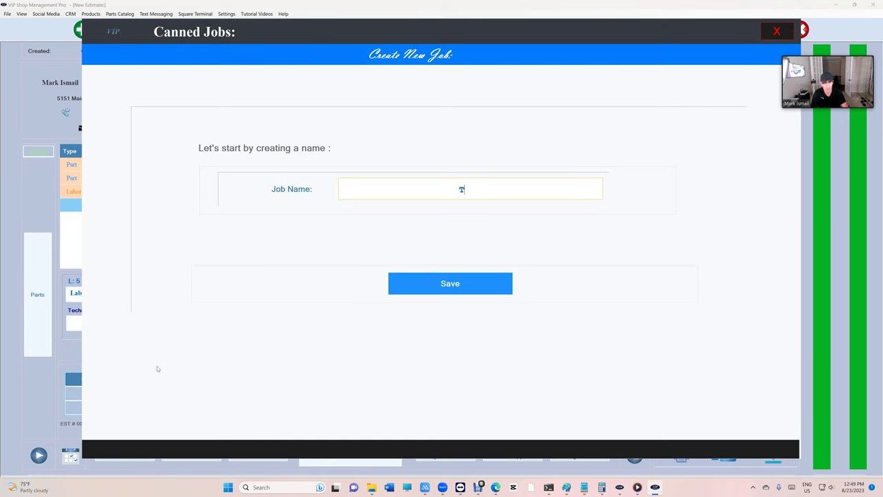
pyautogui.write('est1000')
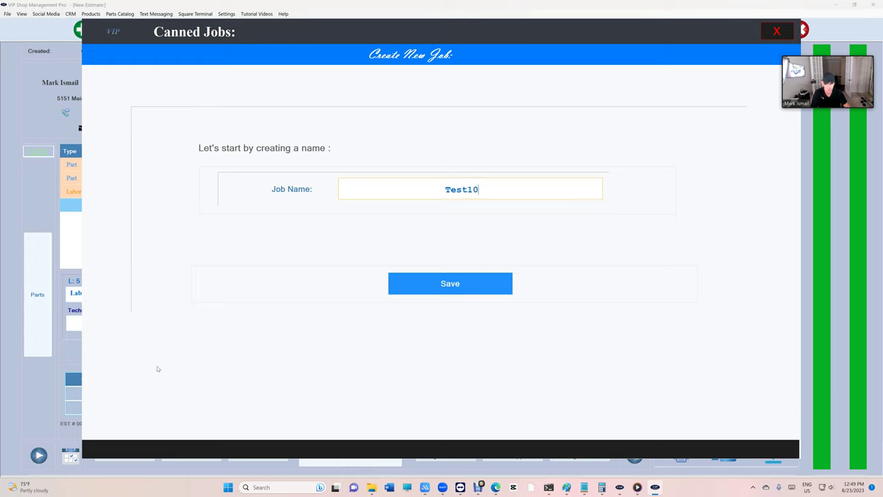
pyautogui.click(449, 290)
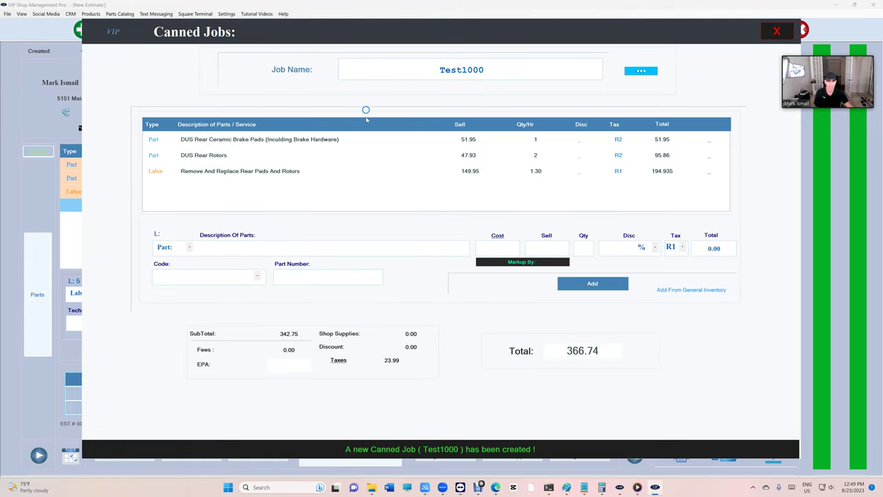
# Delete JOB 1 from the estimate.
pyautogui.click(775, 28)
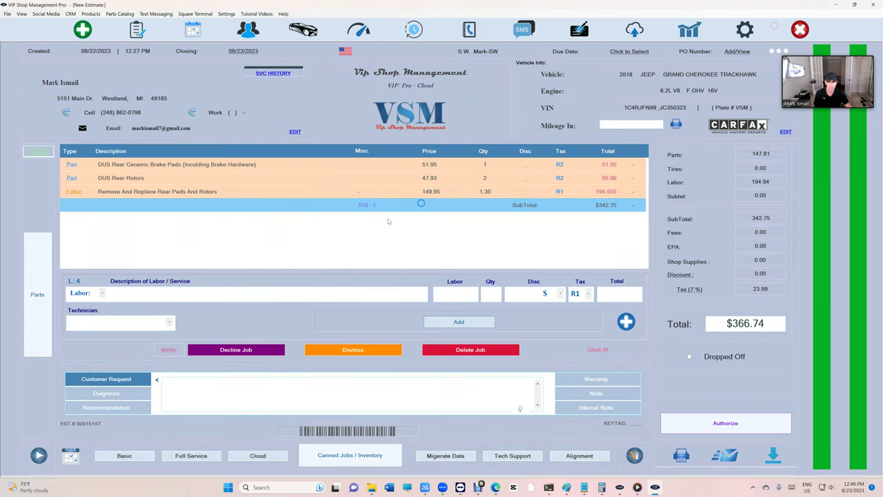
pyautogui.click(450, 354)
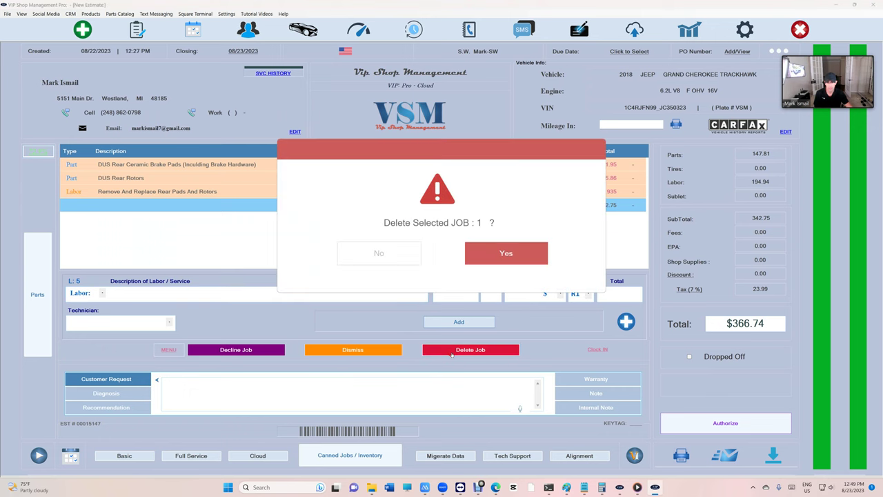
pyautogui.click(505, 254)
# Add the Test1000 canned job back to the estimate, restoring the $366.74 total.
pyautogui.click(352, 454)
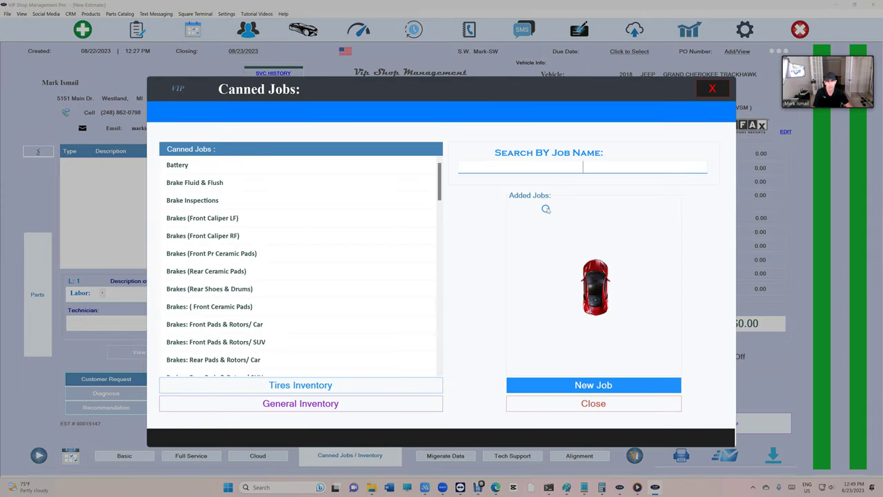
pyautogui.write('test100')
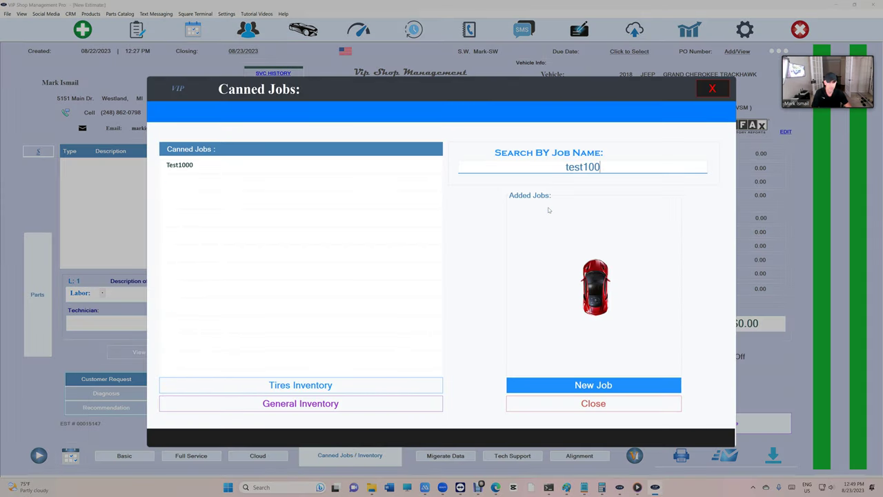
pyautogui.write('0')
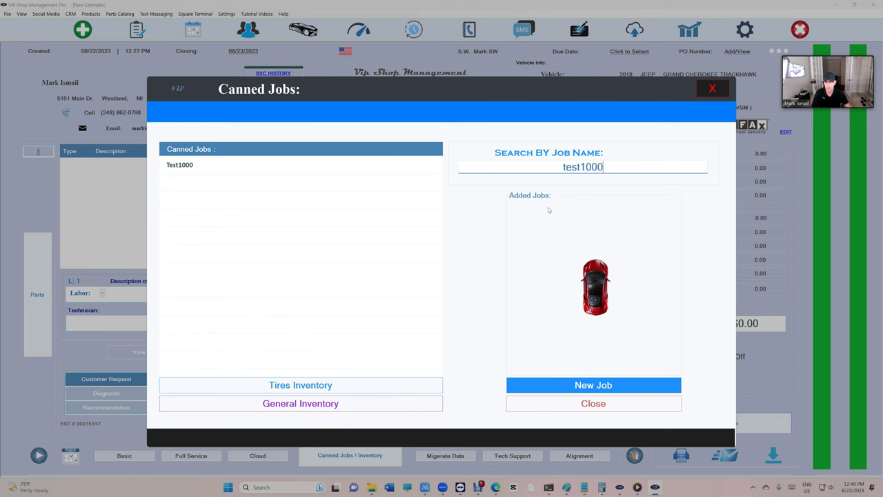
pyautogui.click(307, 165)
pyautogui.click(576, 408)
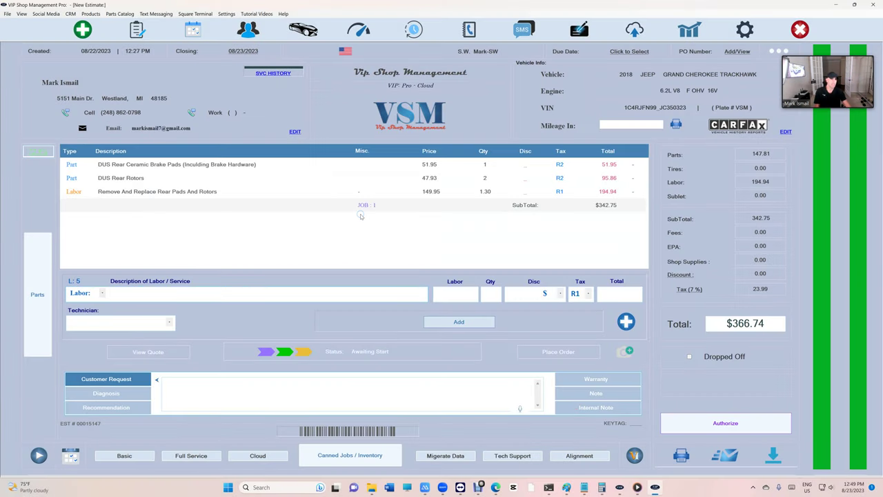